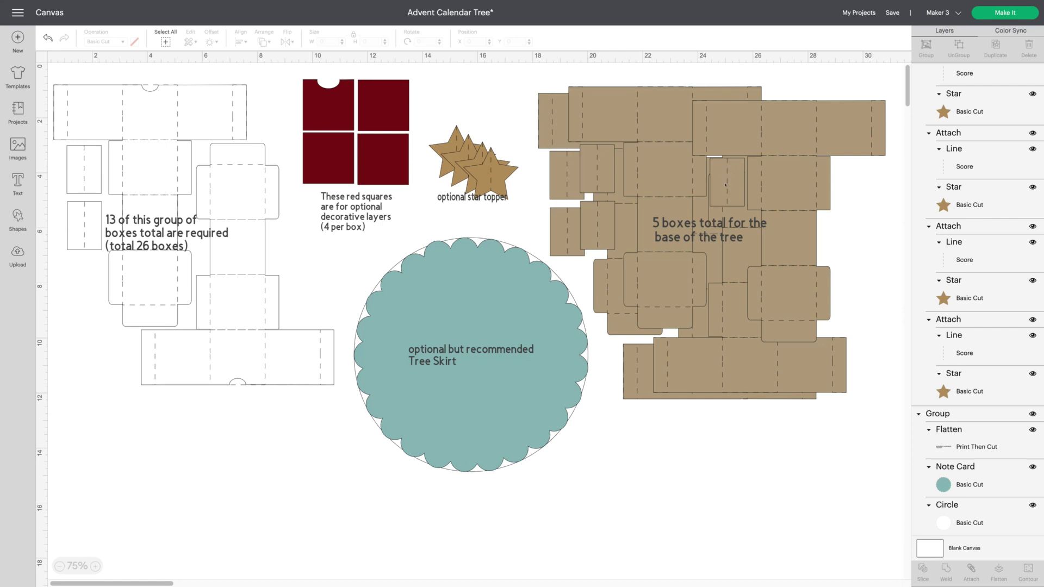
Step: Move the brown group of five base boxes slightly to the right on the canvas
{"action": "left_click_drag", "start_coordinate": [724, 187], "coordinate": [727, 187]}
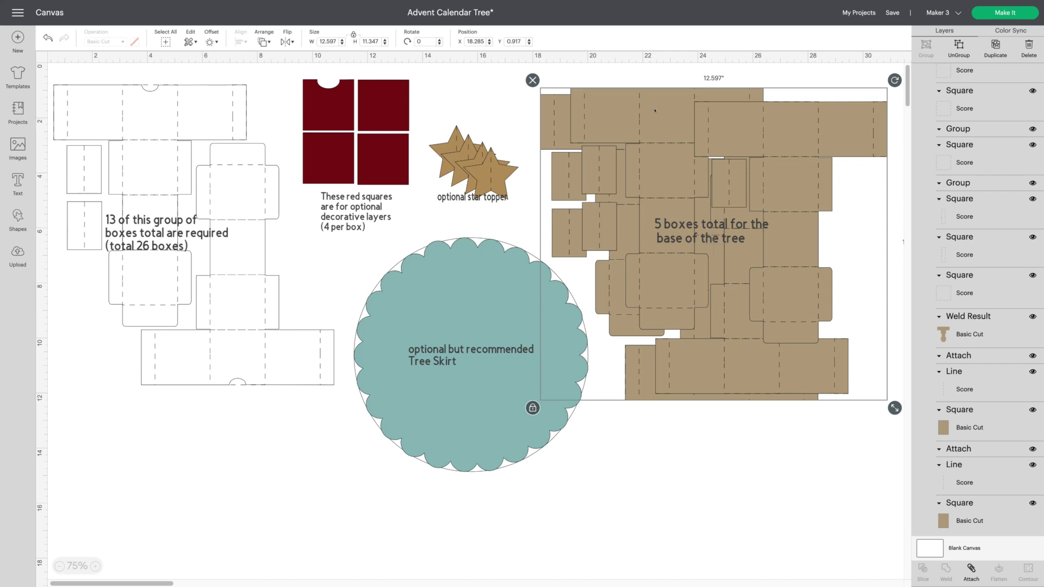
{"action": "left_click_drag", "start_coordinate": [655, 111], "coordinate": [669, 112]}
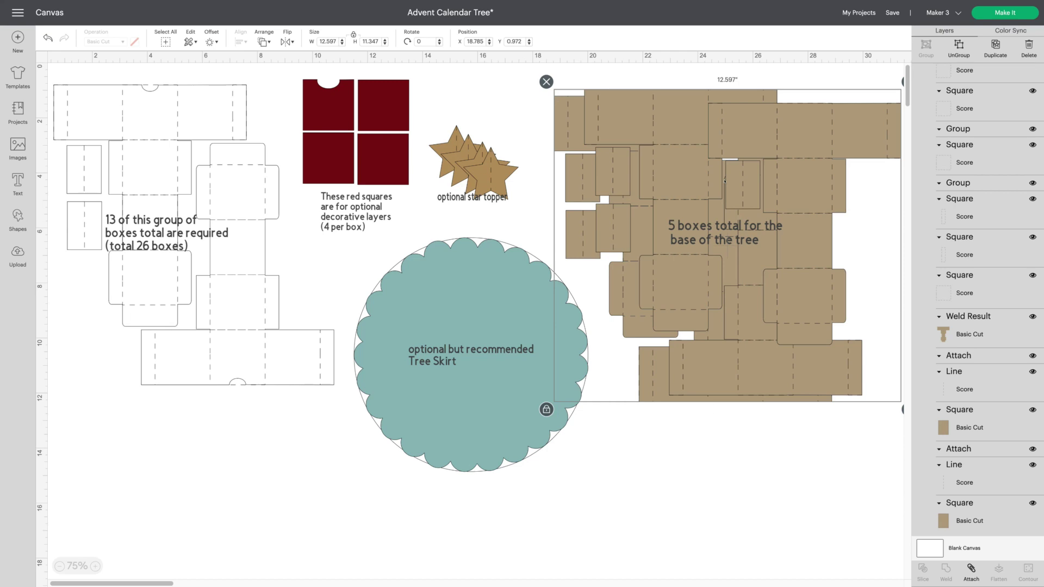
{"action": "left_click_drag", "start_coordinate": [725, 181], "coordinate": [736, 183]}
Step: Move the teal tree skirt group to the right so it sits partly under the brown boxes
{"action": "left_click", "coordinate": [445, 428]}
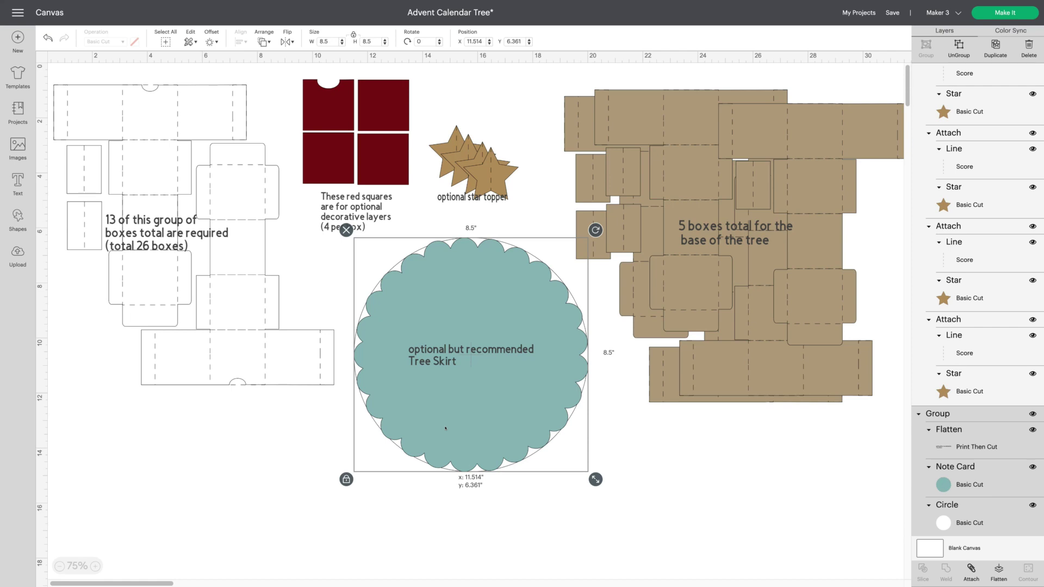
{"action": "left_click_drag", "start_coordinate": [445, 428], "coordinate": [445, 428]}
{"action": "left_click_drag", "start_coordinate": [453, 303], "coordinate": [526, 300]}
Step: Reposition the optional star topper group in the space above the tree skirt
{"action": "left_click_drag", "start_coordinate": [473, 164], "coordinate": [482, 143]}
{"action": "scroll", "coordinate": [486, 156], "scroll_direction": "right", "scroll_amount": 1}
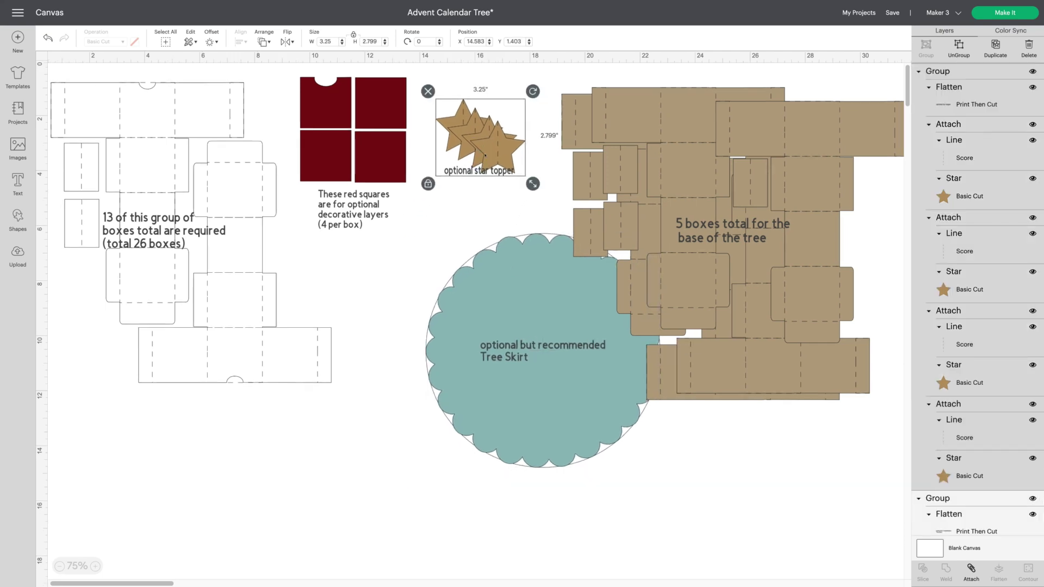
{"action": "left_click", "coordinate": [488, 156]}
{"action": "left_click_drag", "start_coordinate": [499, 152], "coordinate": [522, 188]}
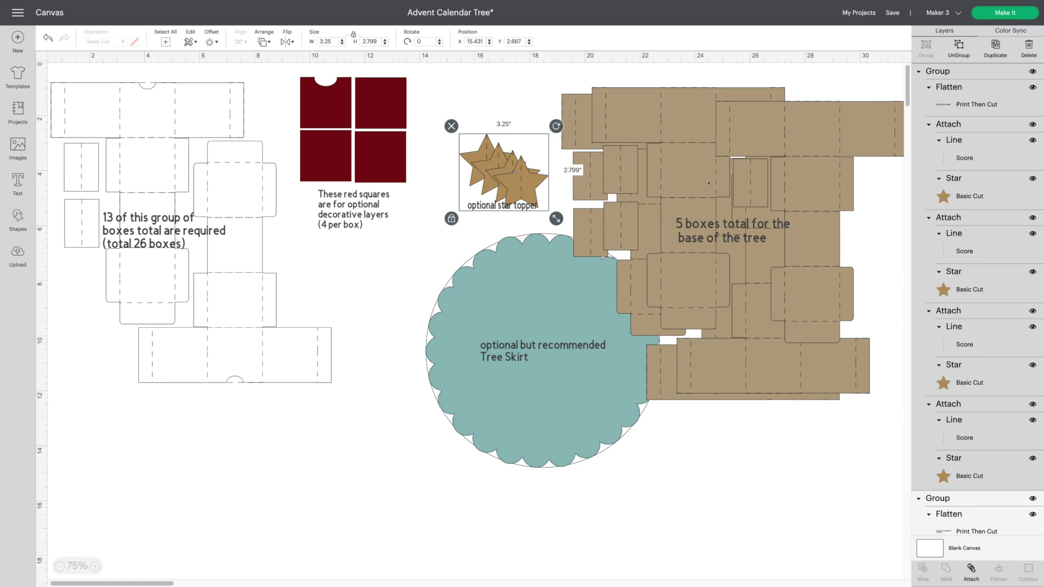
Step: Hide the optional tree skirt group
{"action": "left_click", "coordinate": [708, 183]}
{"action": "left_click", "coordinate": [477, 404]}
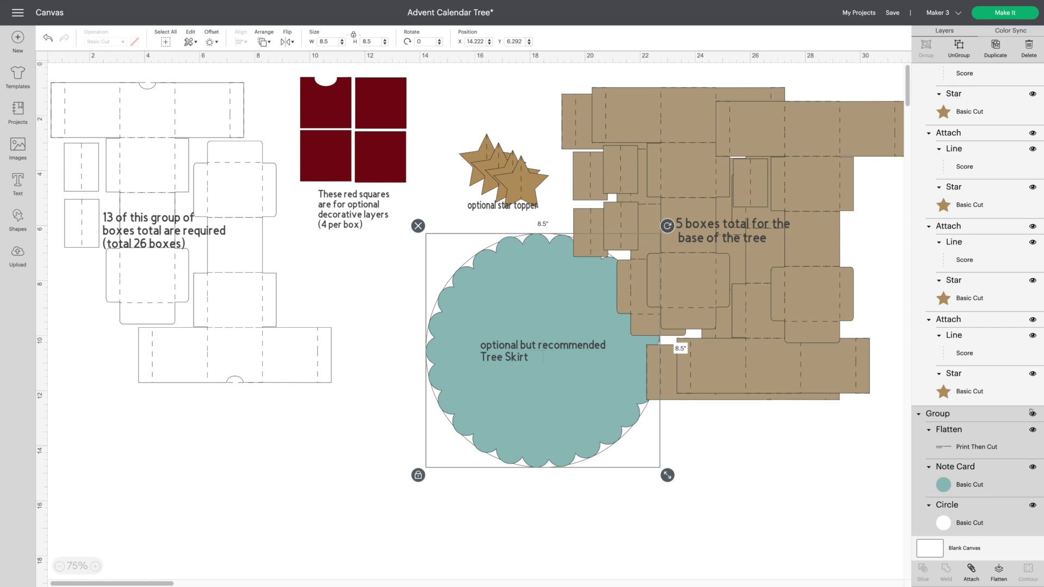
{"action": "left_click", "coordinate": [1033, 414]}
Step: Hide the whole brown group of base boxes, including its label
{"action": "left_click", "coordinate": [1031, 78]}
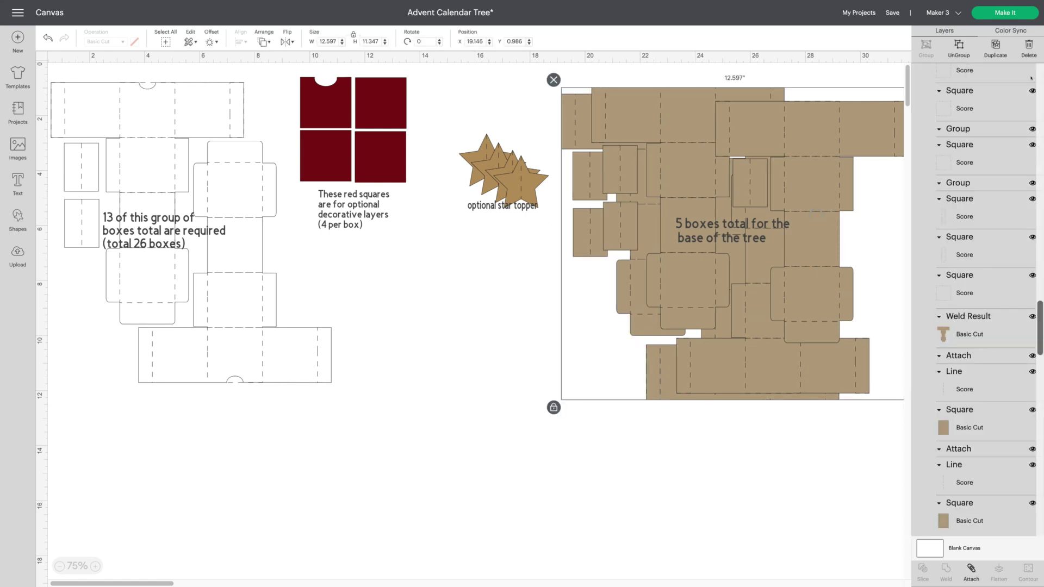
{"action": "scroll", "coordinate": [1027, 91], "scroll_direction": "up", "scroll_amount": 10}
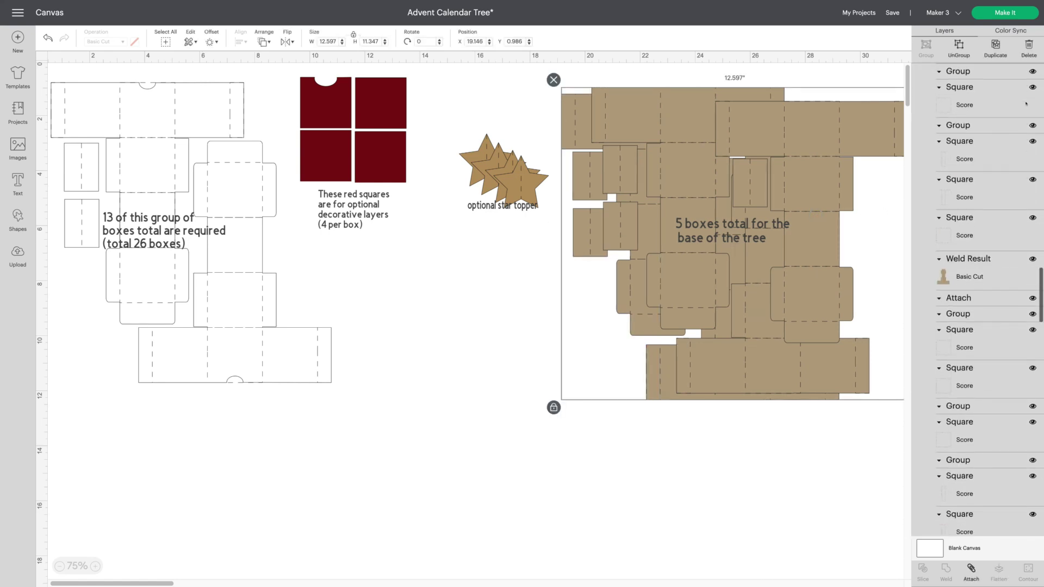
{"action": "scroll", "coordinate": [1026, 103], "scroll_direction": "up", "scroll_amount": 10}
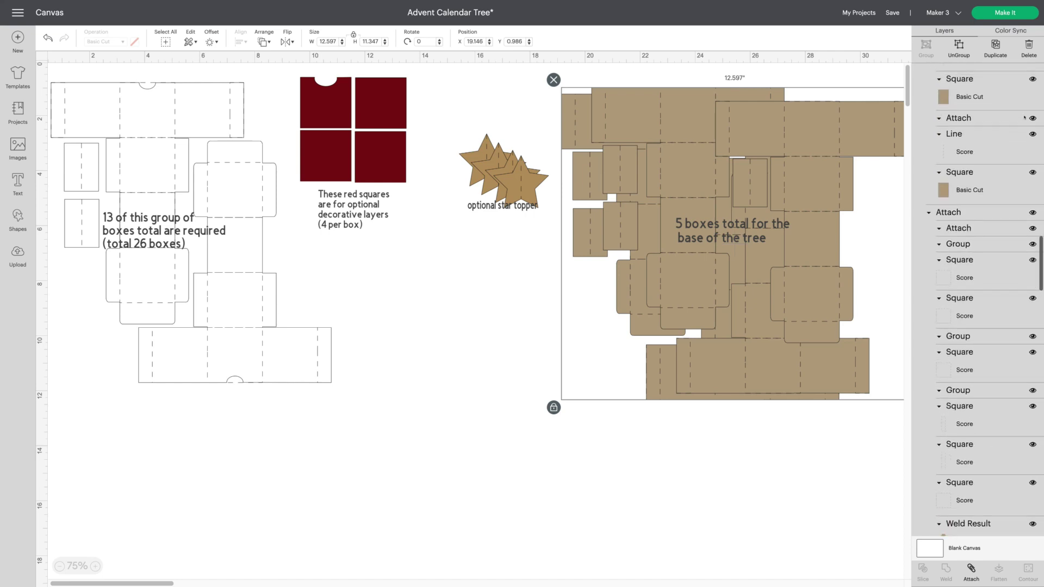
{"action": "scroll", "coordinate": [1025, 117], "scroll_direction": "up", "scroll_amount": 10}
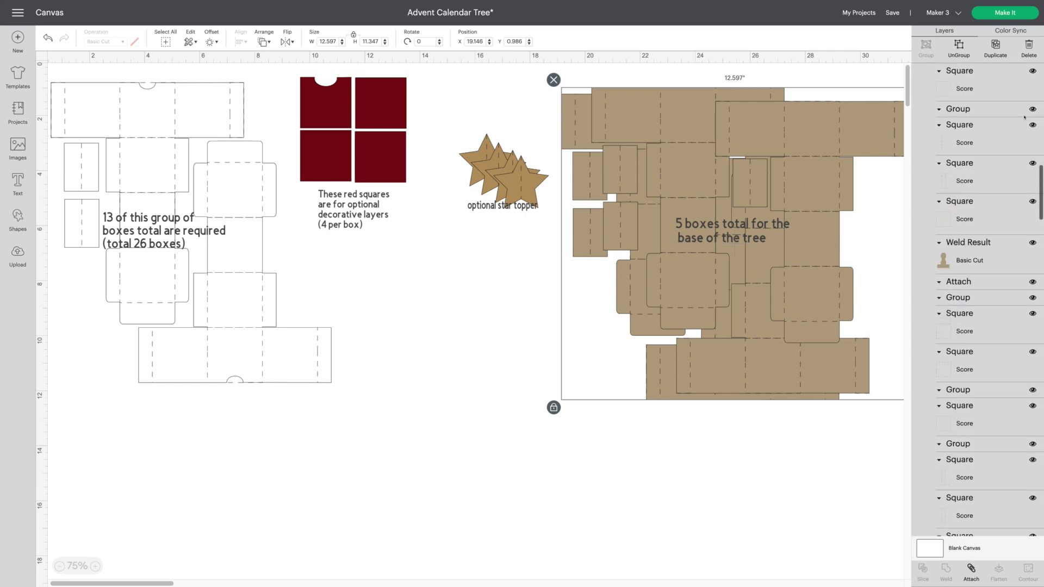
{"action": "scroll", "coordinate": [1025, 116], "scroll_direction": "up", "scroll_amount": 10}
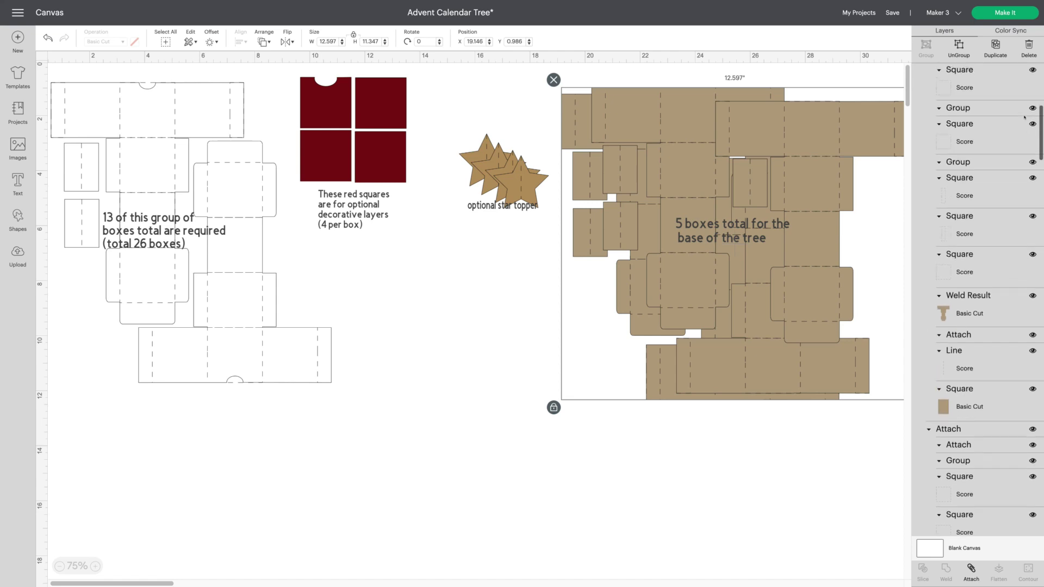
{"action": "scroll", "coordinate": [1025, 117], "scroll_direction": "up", "scroll_amount": 5}
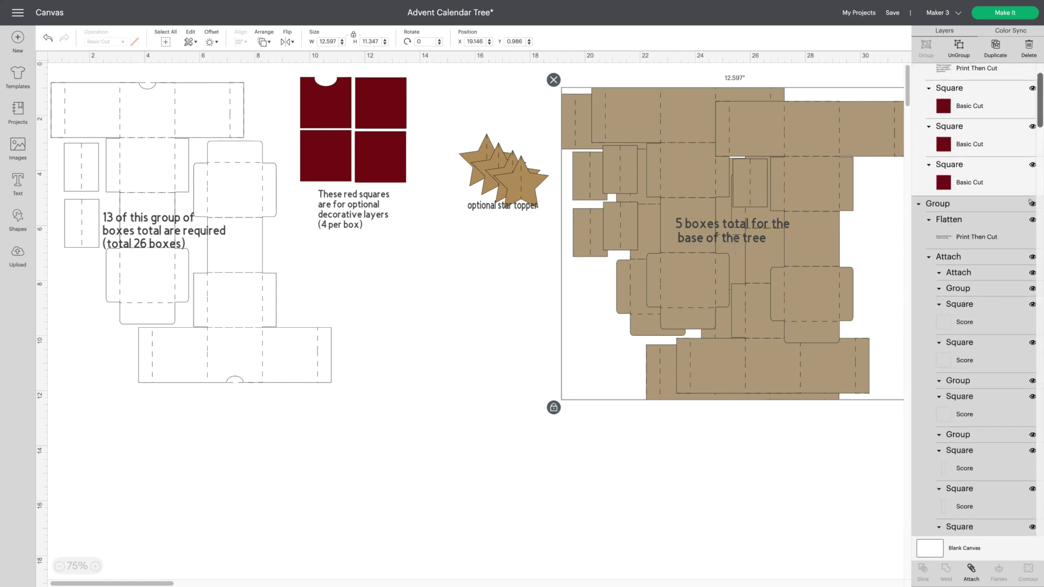
{"action": "left_click", "coordinate": [1033, 203]}
Step: Hide the optional star topper group
{"action": "left_click", "coordinate": [1032, 119]}
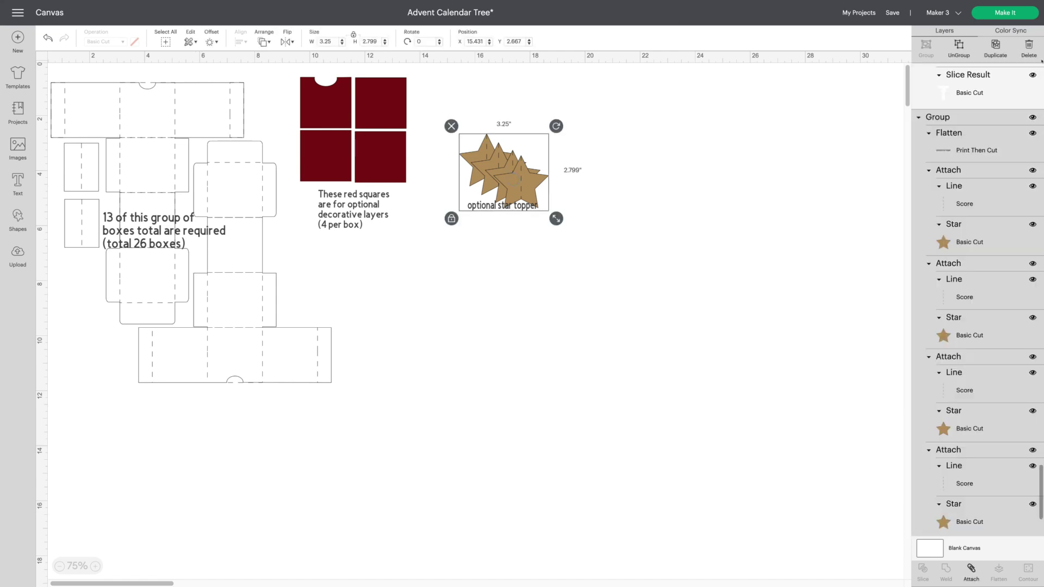
{"action": "left_click", "coordinate": [1031, 119]}
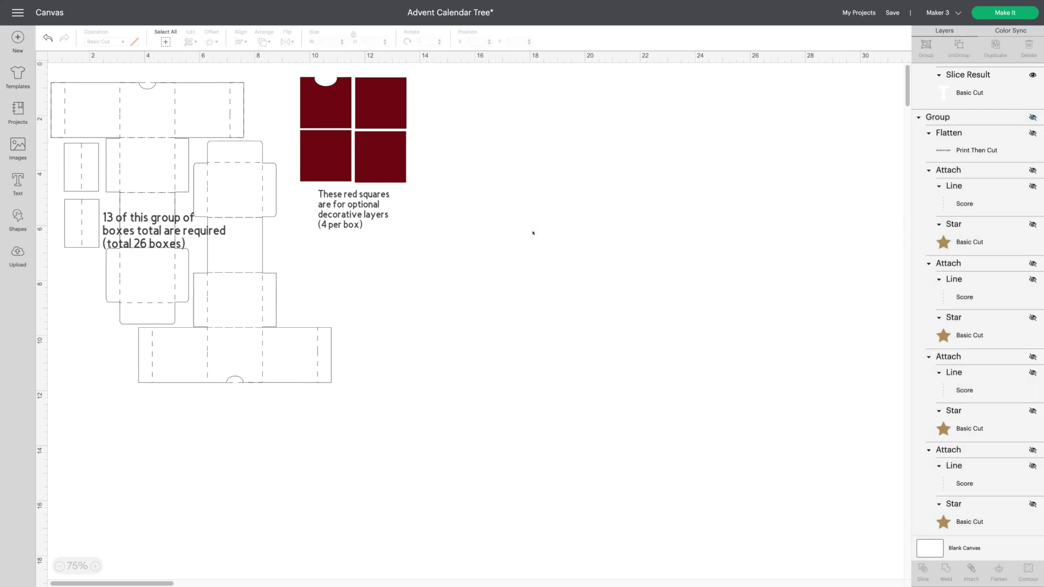
{"action": "left_click", "coordinate": [534, 232]}
Step: Move the red squares group well to the right and shift the white box group slightly away from the canvas edge
{"action": "left_click_drag", "start_coordinate": [377, 142], "coordinate": [548, 174]}
{"action": "left_click", "coordinate": [628, 188]}
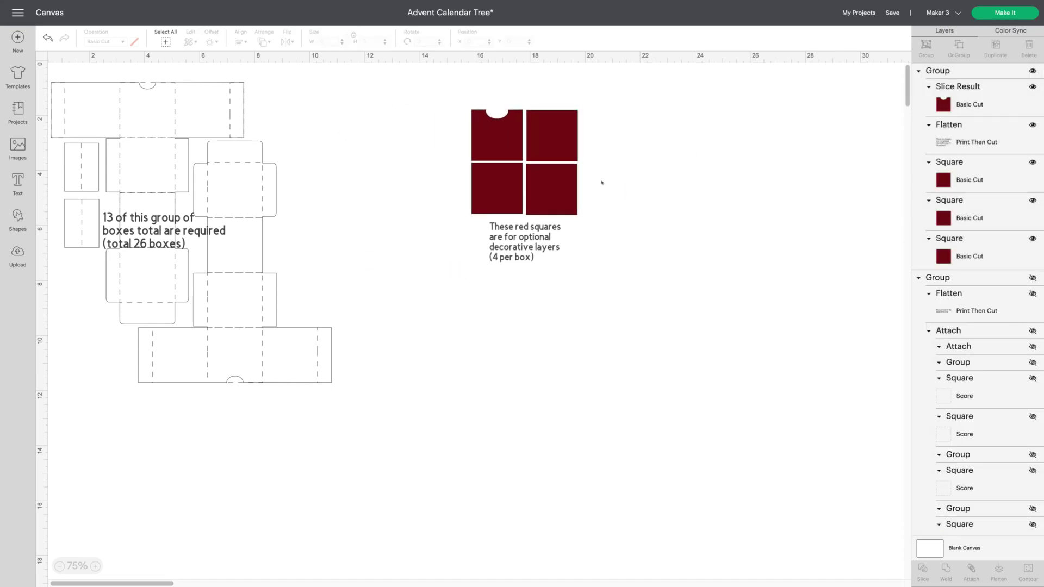
{"action": "left_click_drag", "start_coordinate": [235, 216], "coordinate": [278, 222]}
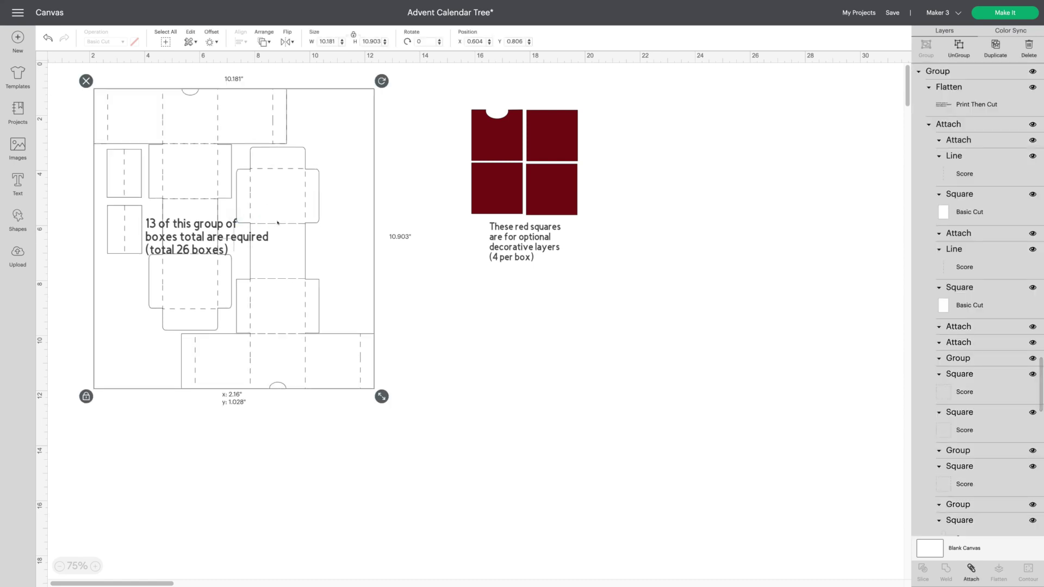
{"action": "left_click", "coordinate": [480, 321]}
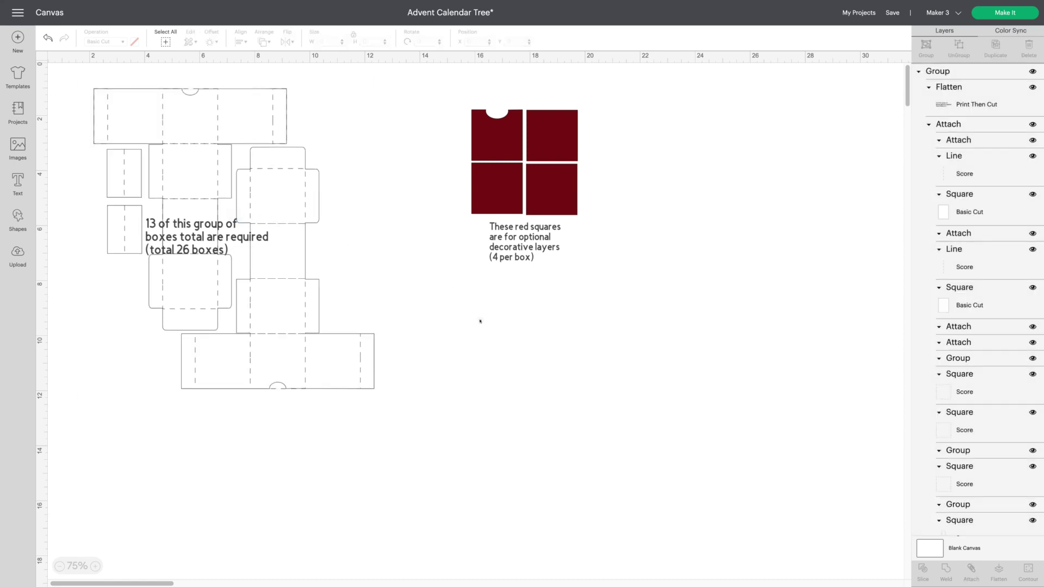
Step: Hide the group of red decorative squares
{"action": "left_click", "coordinate": [554, 236]}
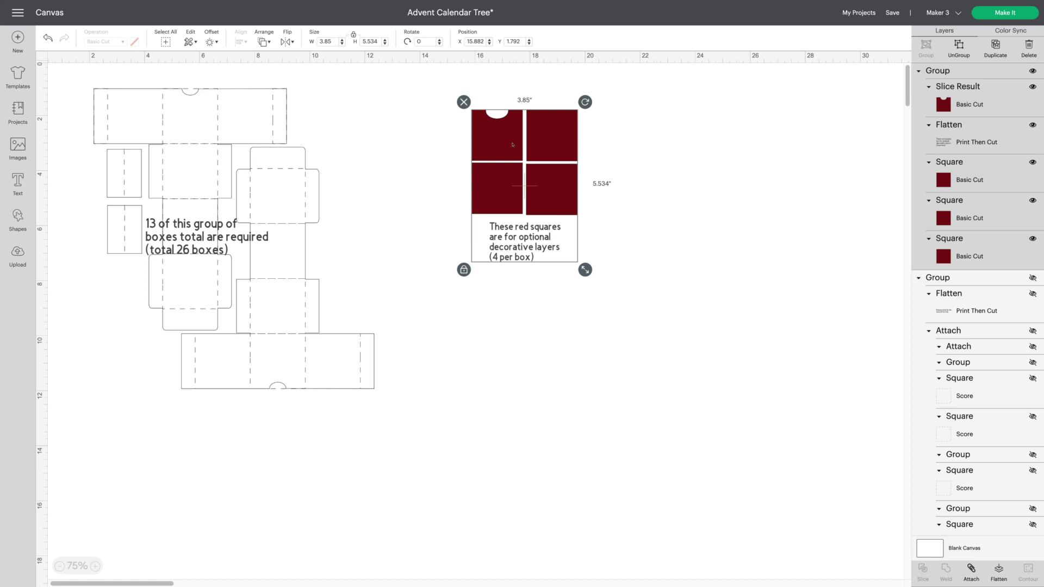
{"action": "left_click", "coordinate": [637, 181]}
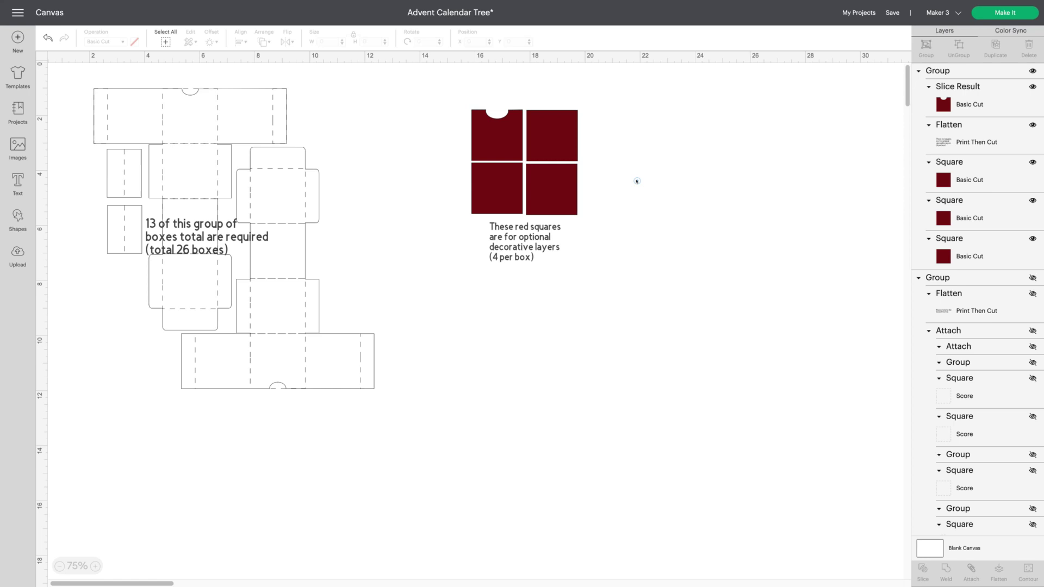
{"action": "left_click", "coordinate": [553, 182]}
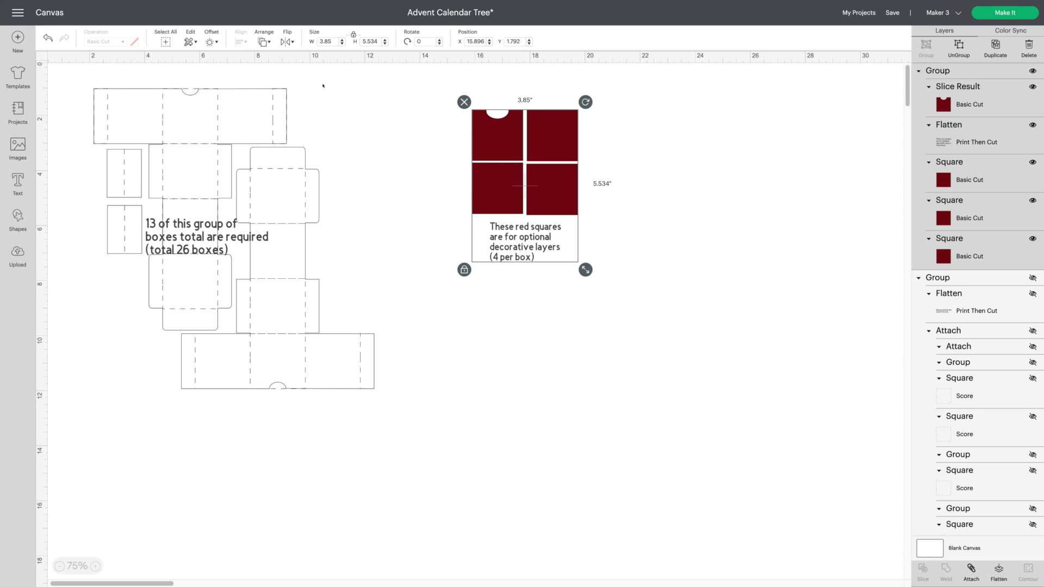
{"action": "left_click", "coordinate": [323, 85]}
{"action": "left_click", "coordinate": [567, 156]}
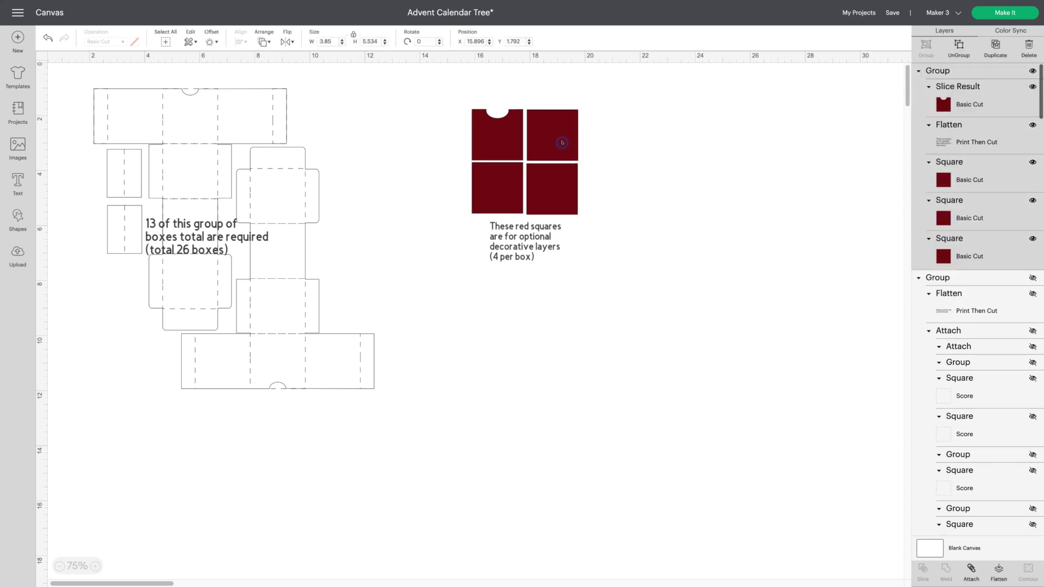
{"action": "left_click", "coordinate": [687, 144]}
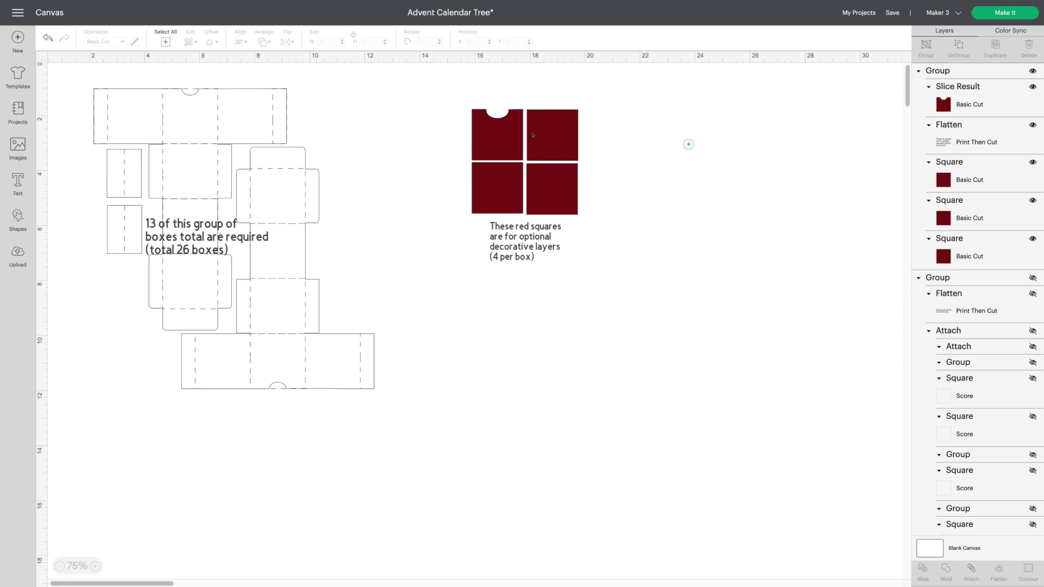
{"action": "left_click", "coordinate": [504, 135]}
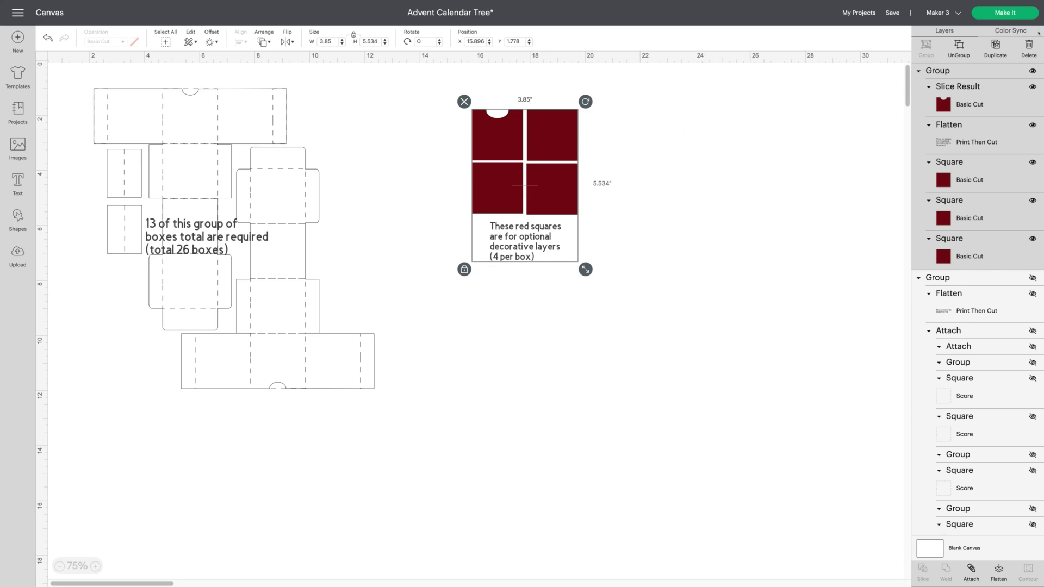
{"action": "left_click", "coordinate": [1032, 71]}
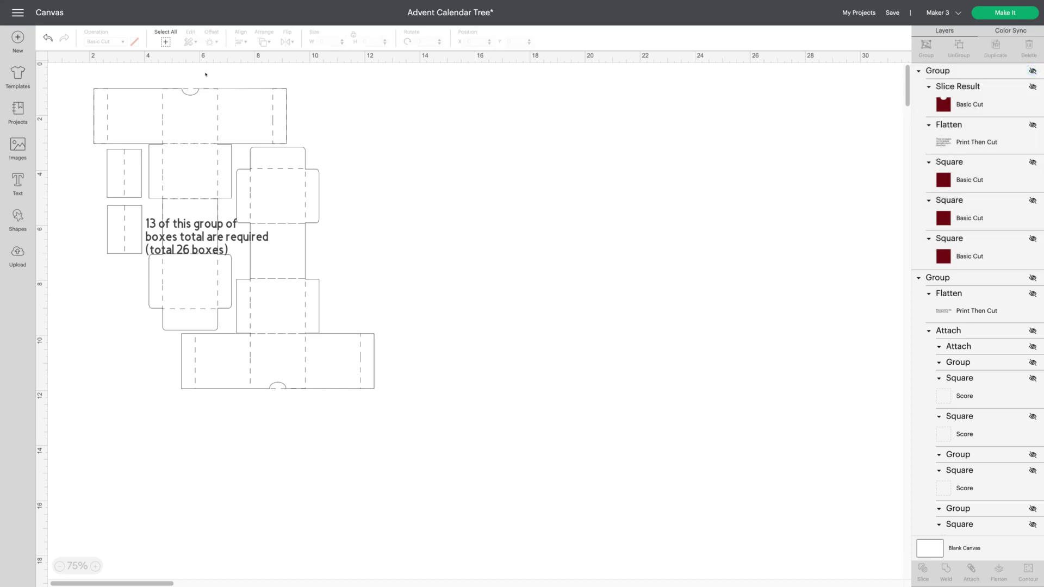
Step: Move the white box group toward the middle of the canvas
{"action": "left_click", "coordinate": [221, 162]}
{"action": "left_click_drag", "start_coordinate": [221, 161], "coordinate": [373, 178]}
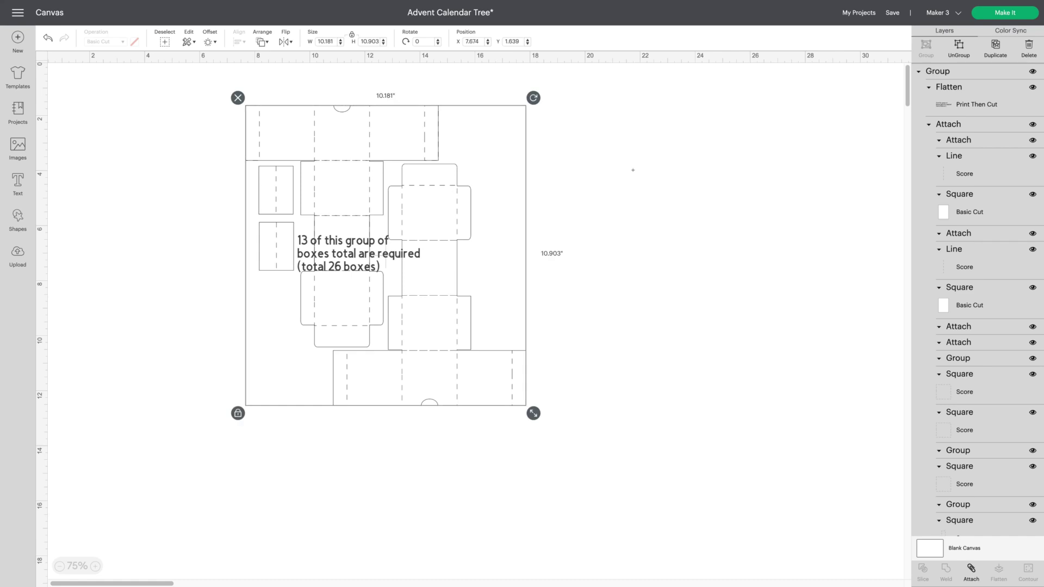
{"action": "left_click", "coordinate": [633, 171]}
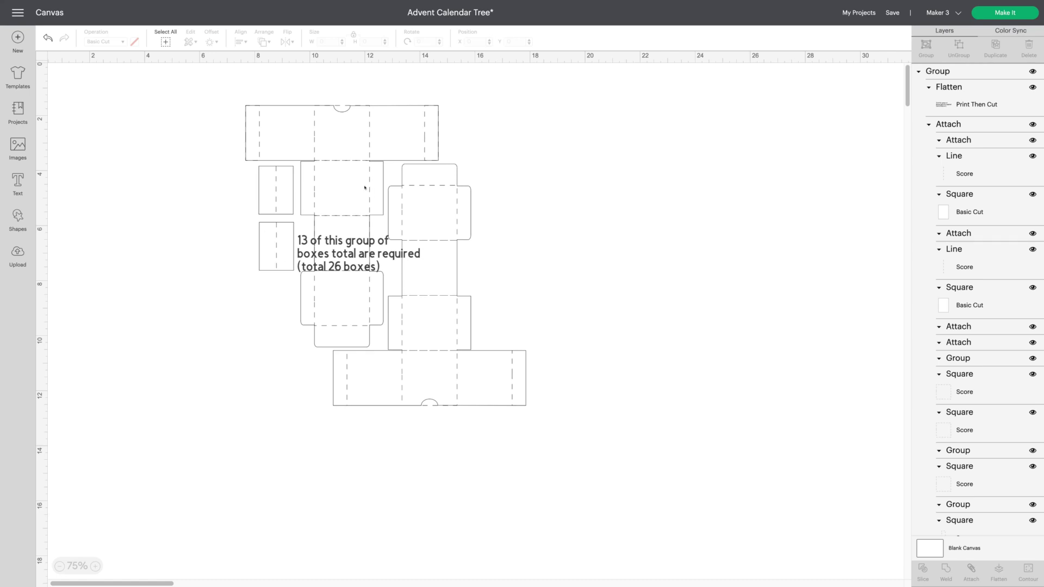
{"action": "left_click", "coordinate": [365, 187]}
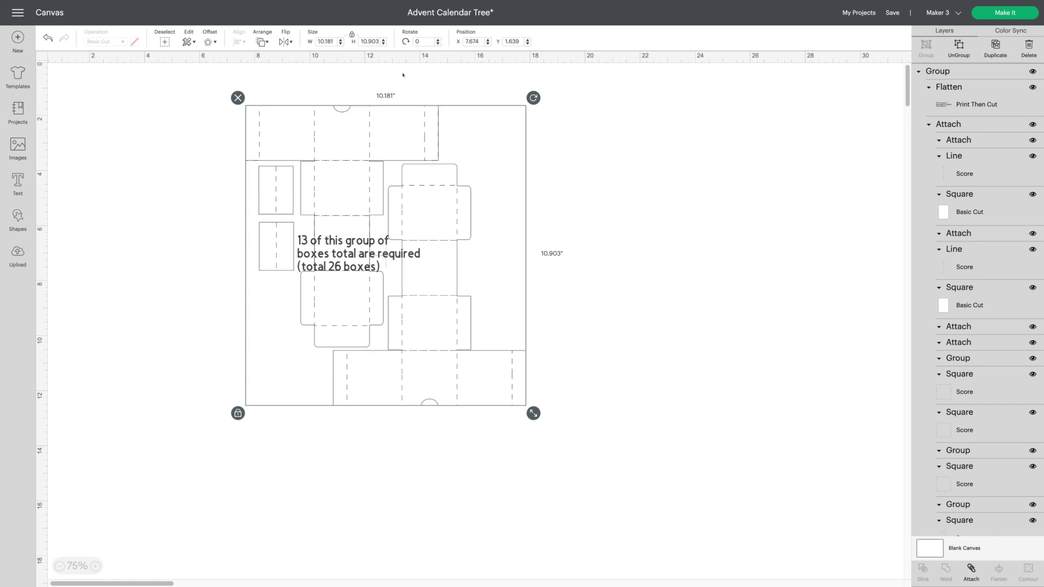
{"action": "left_click", "coordinate": [567, 165]}
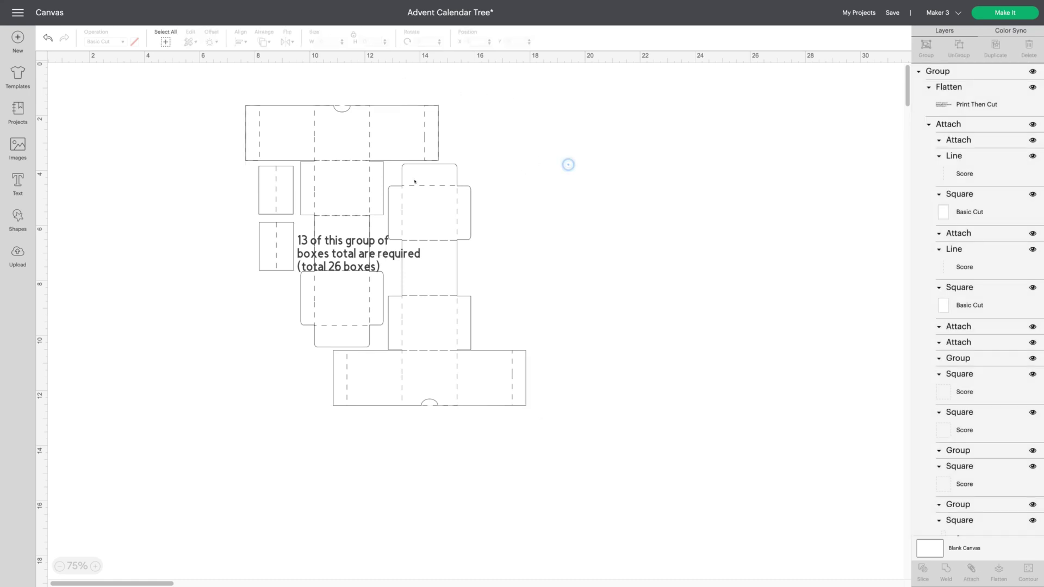
{"action": "left_click", "coordinate": [411, 178]}
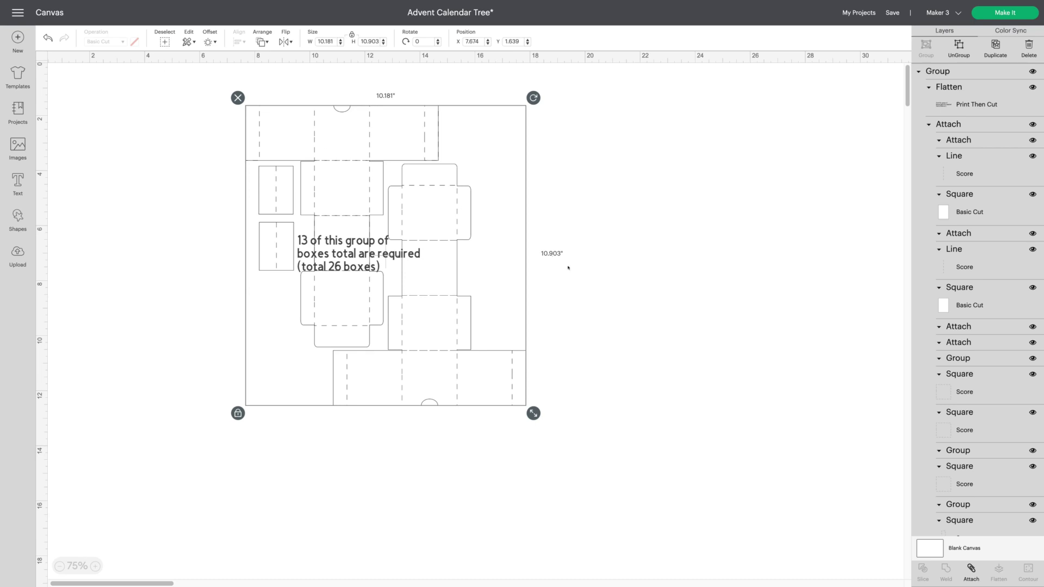
Step: Ungroup the white box group and hide its flattened note about needing 13 of this group
{"action": "left_click", "coordinate": [436, 202]}
{"action": "key", "text": "ctrl+z"}
{"action": "left_click", "coordinate": [958, 45]}
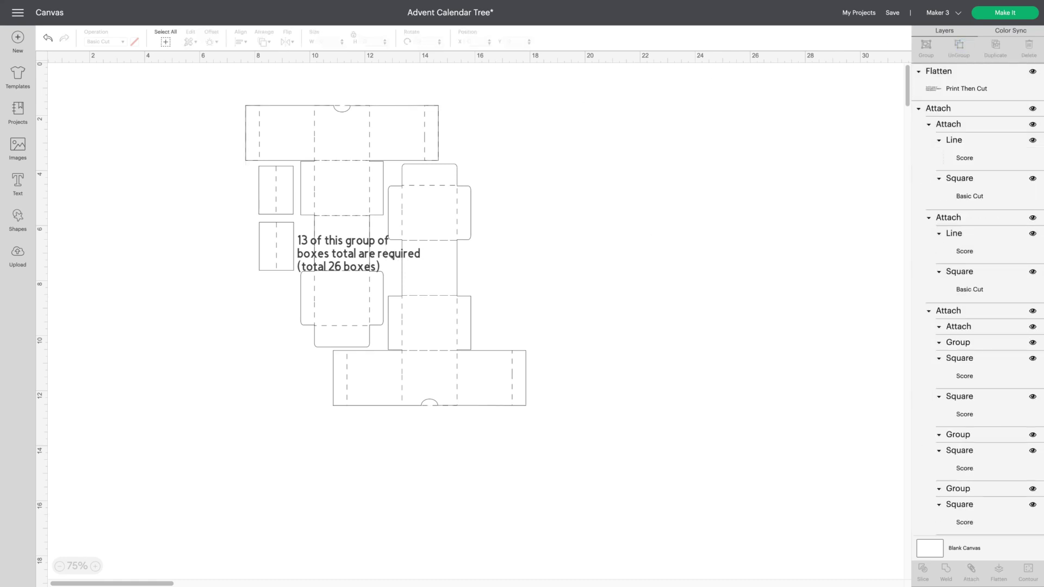
{"action": "left_click", "coordinate": [392, 256]}
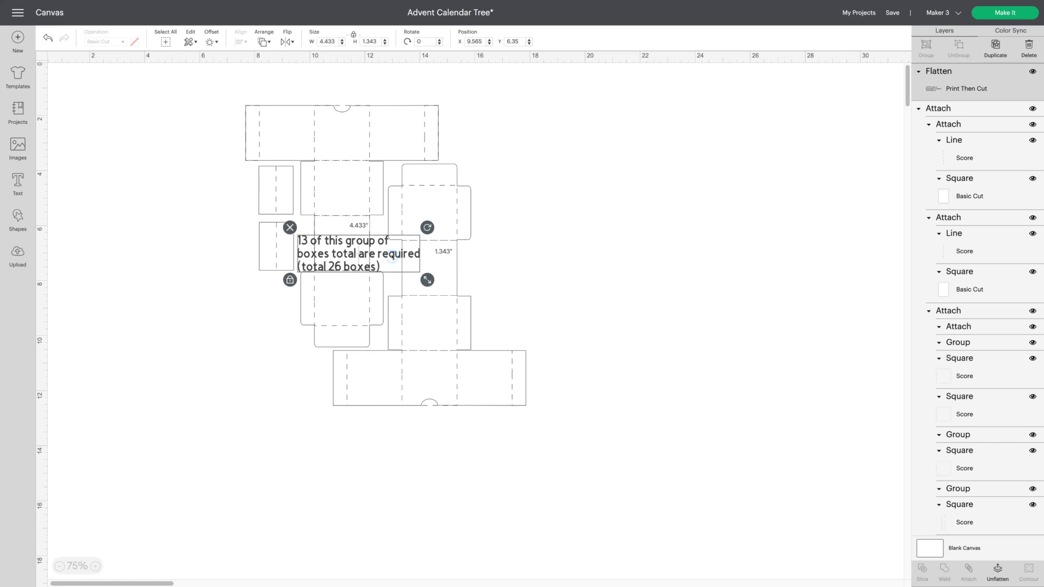
{"action": "left_click", "coordinate": [1033, 71]}
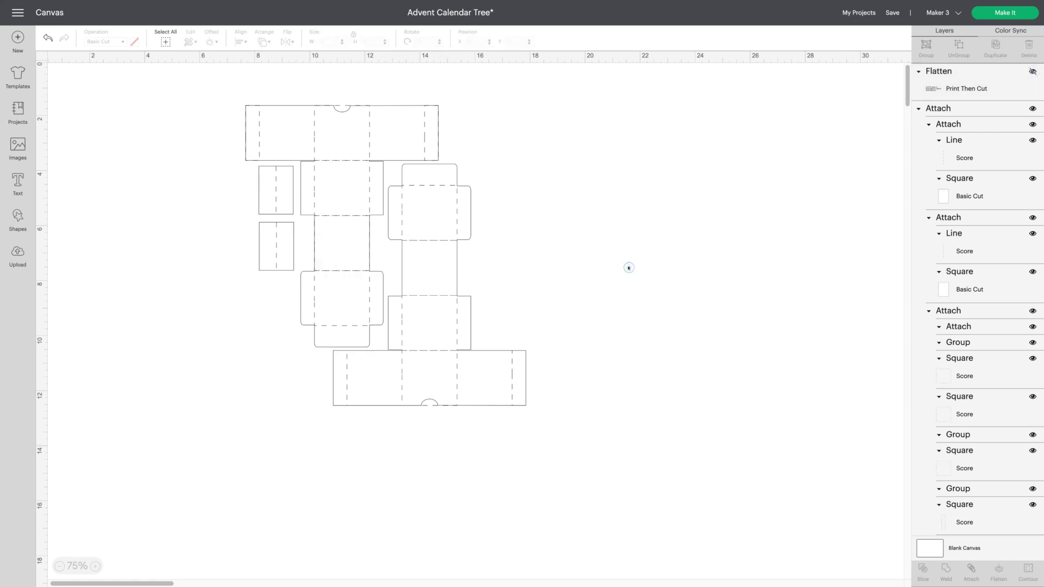
Step: Send the visible white boxes to mat preparation, apply 13 project copies, and check the list of mats
{"action": "left_click", "coordinate": [1009, 12]}
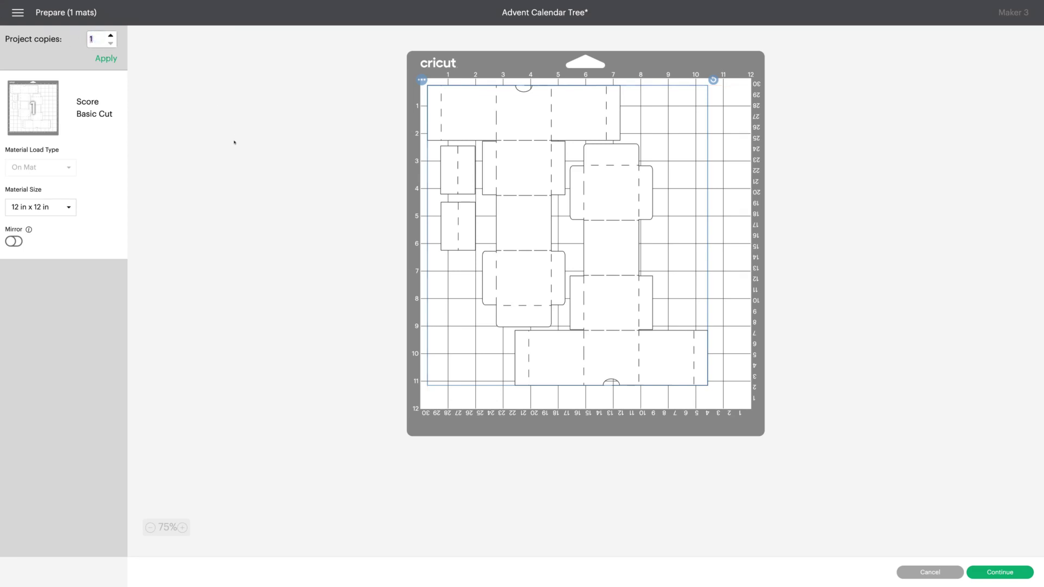
{"action": "type", "text": "2"}
{"action": "key", "text": "BackSpace"}
{"action": "type", "text": "13"}
{"action": "left_click", "coordinate": [106, 58]}
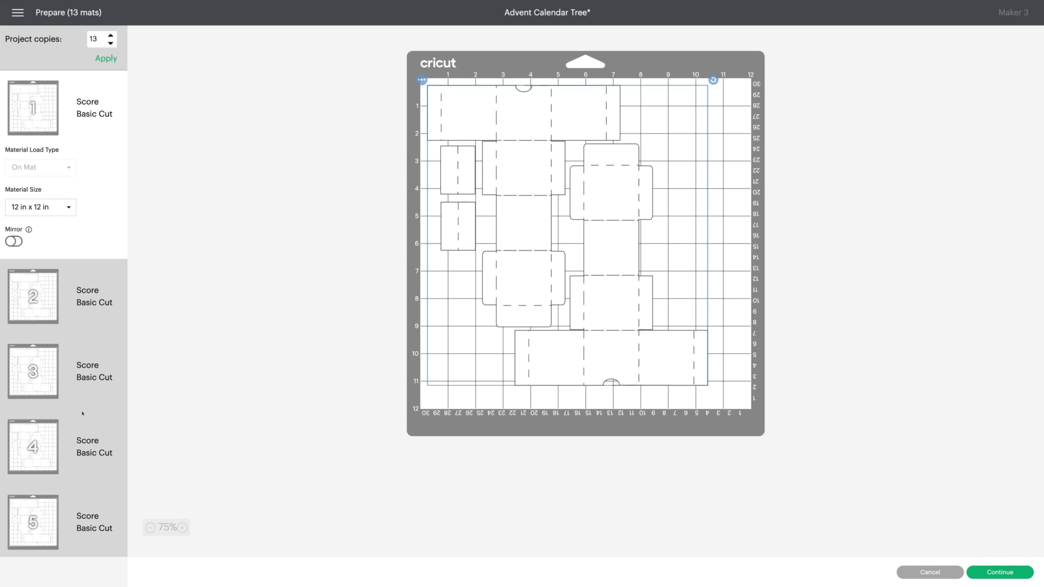
{"action": "scroll", "coordinate": [82, 413], "scroll_direction": "down", "scroll_amount": 10}
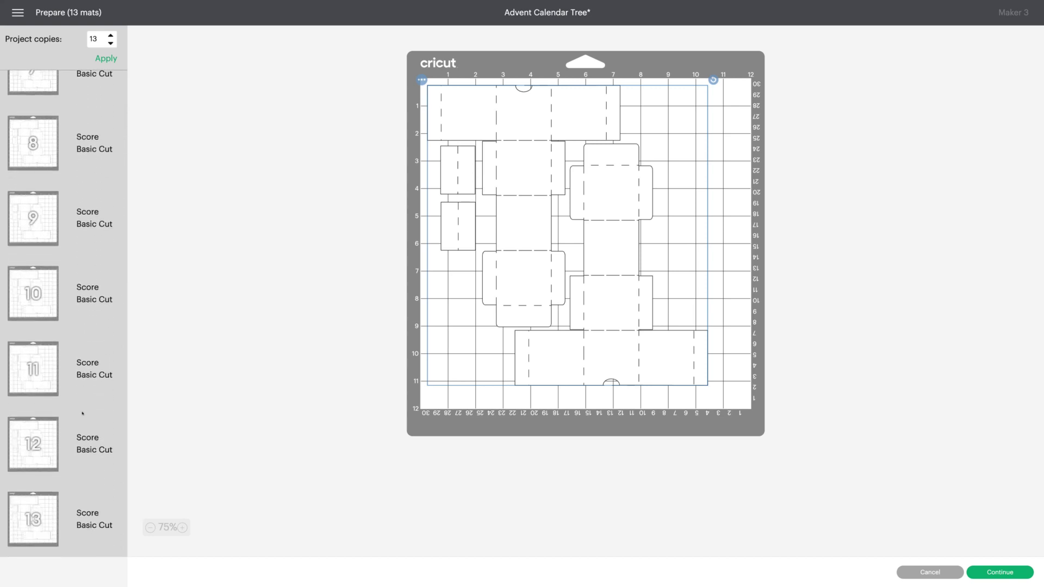
Step: Leave mat preparation for the canvas and hide the attached white box templates
{"action": "scroll", "coordinate": [82, 413], "scroll_direction": "up", "scroll_amount": 10}
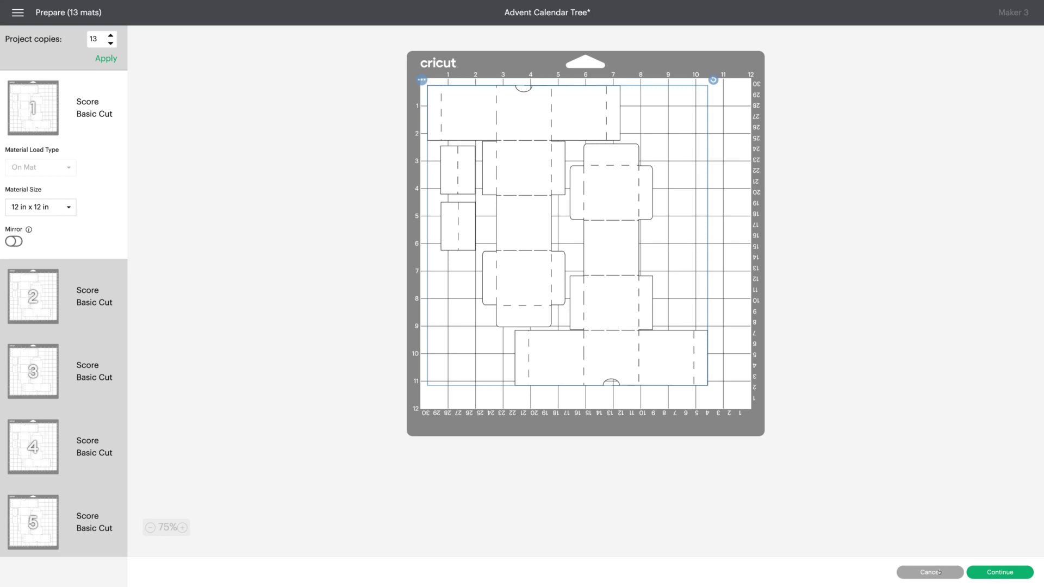
{"action": "left_click", "coordinate": [912, 574]}
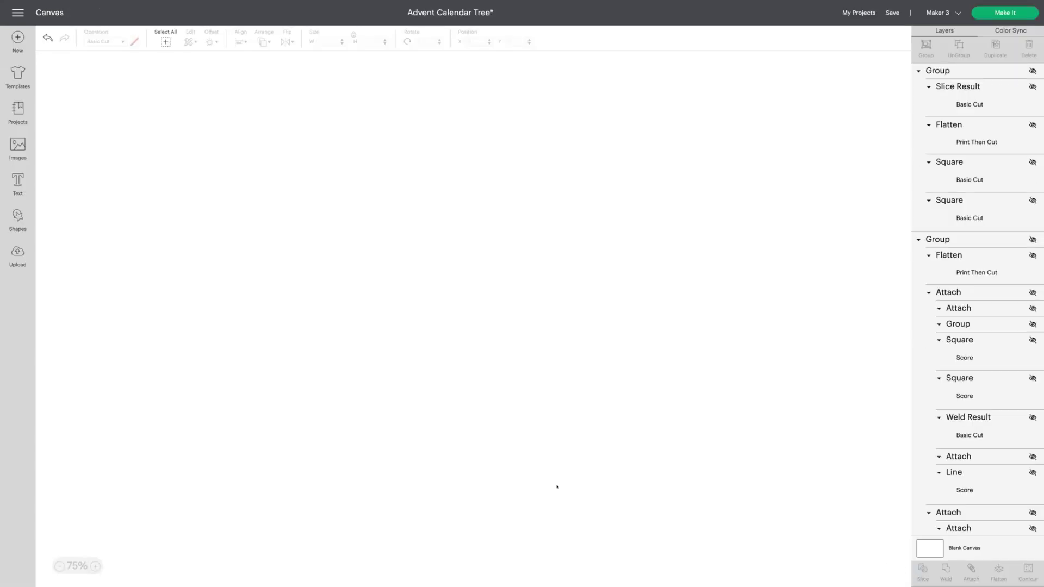
{"action": "left_click", "coordinate": [438, 192]}
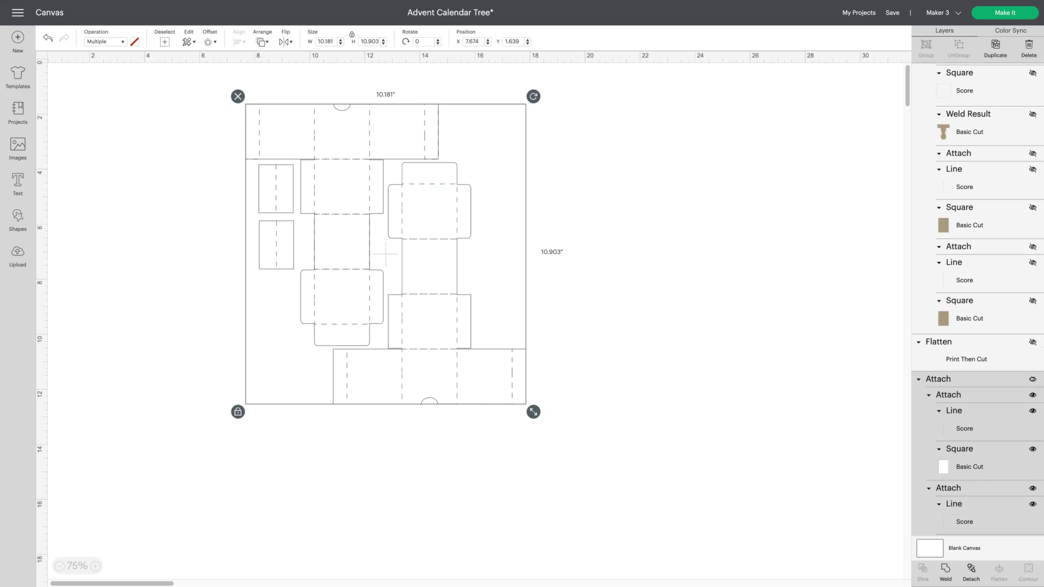
{"action": "left_click", "coordinate": [1032, 379]}
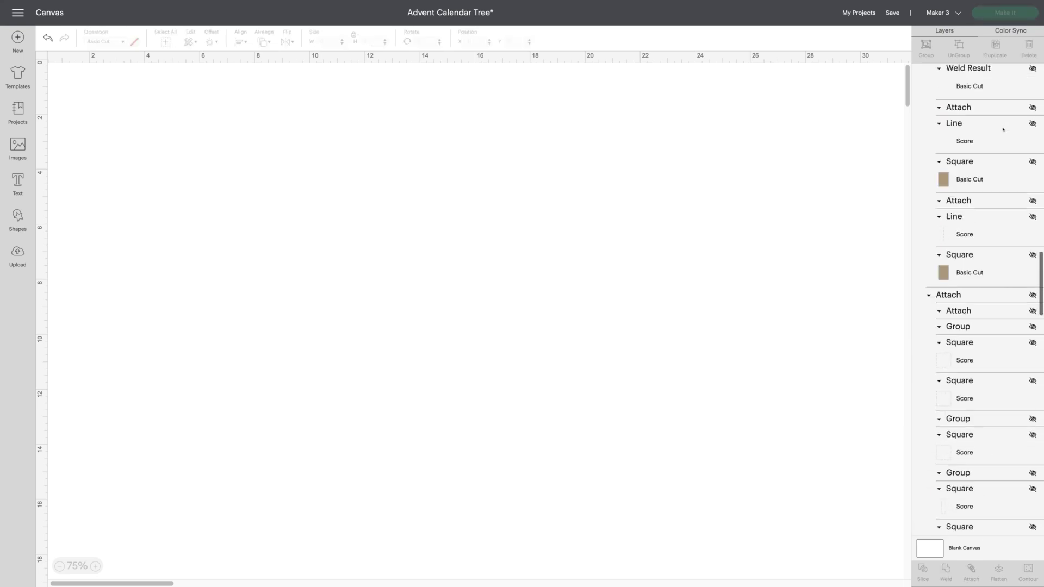
Step: Show and ungroup the red decorative squares, and hide their flattened note about optional decorative layers
{"action": "scroll", "coordinate": [1003, 129], "scroll_direction": "up", "scroll_amount": 10}
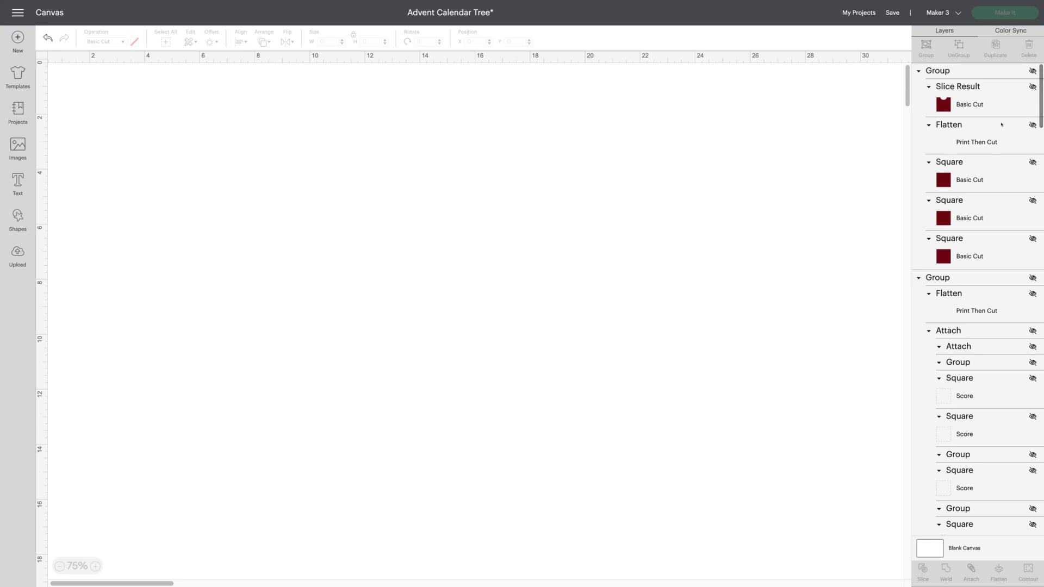
{"action": "left_click", "coordinate": [1033, 70]}
{"action": "left_click", "coordinate": [979, 71]}
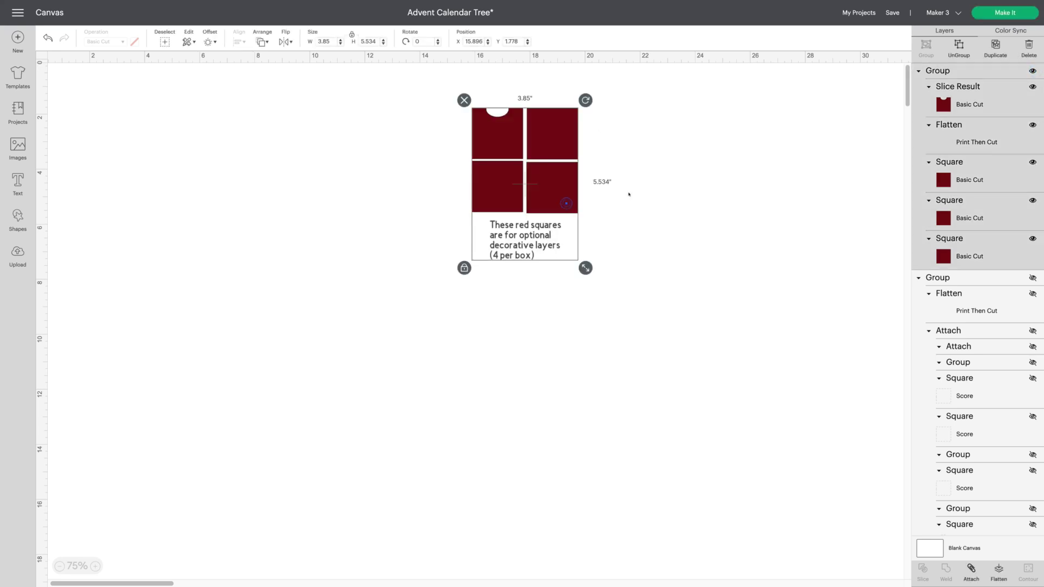
{"action": "left_click", "coordinate": [958, 47]}
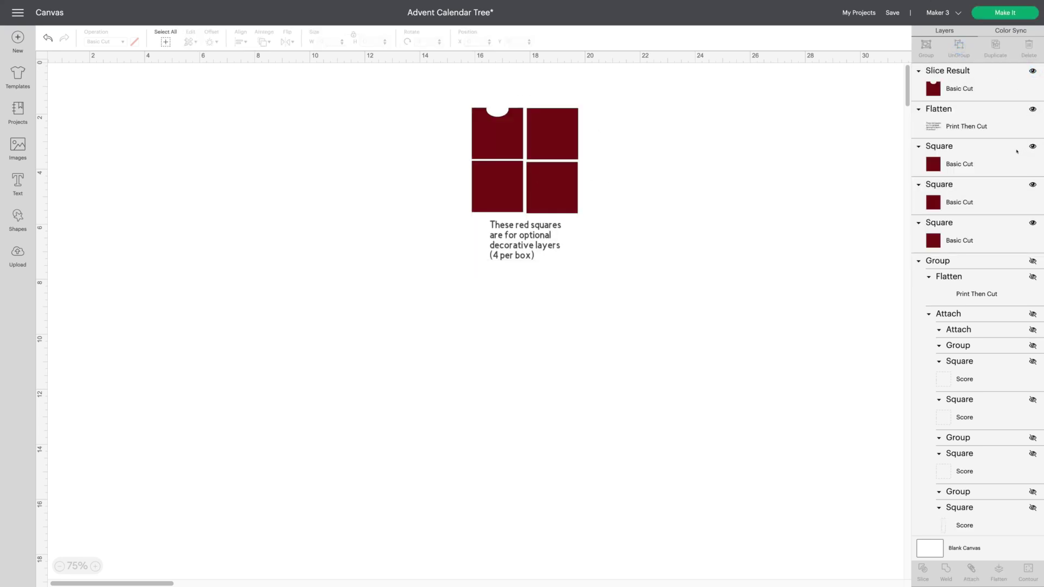
{"action": "left_click", "coordinate": [1031, 110]}
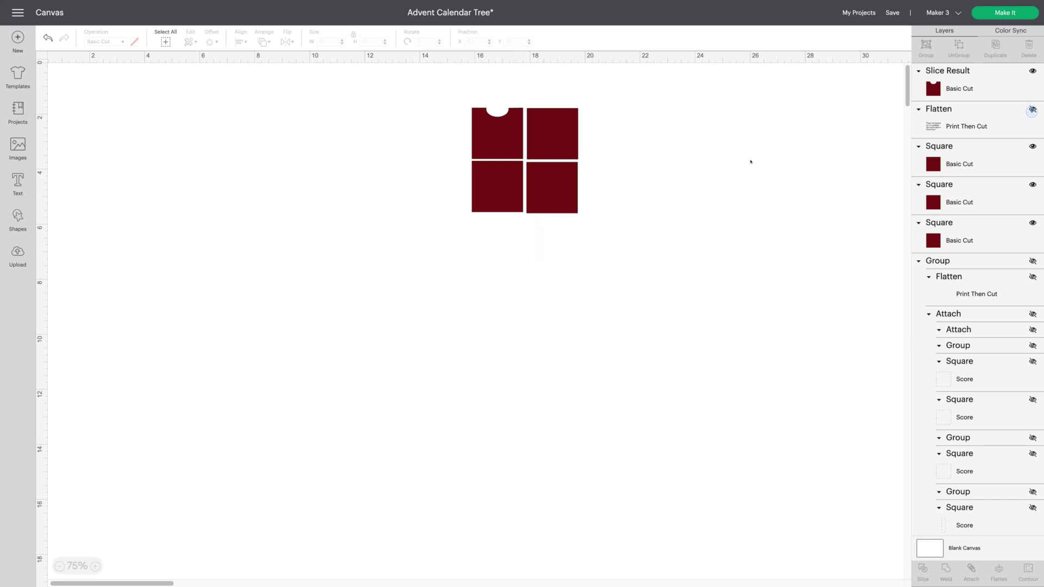
Step: Send the four red squares to on-mat preparation and apply 26 project copies
{"action": "left_click", "coordinate": [1010, 13]}
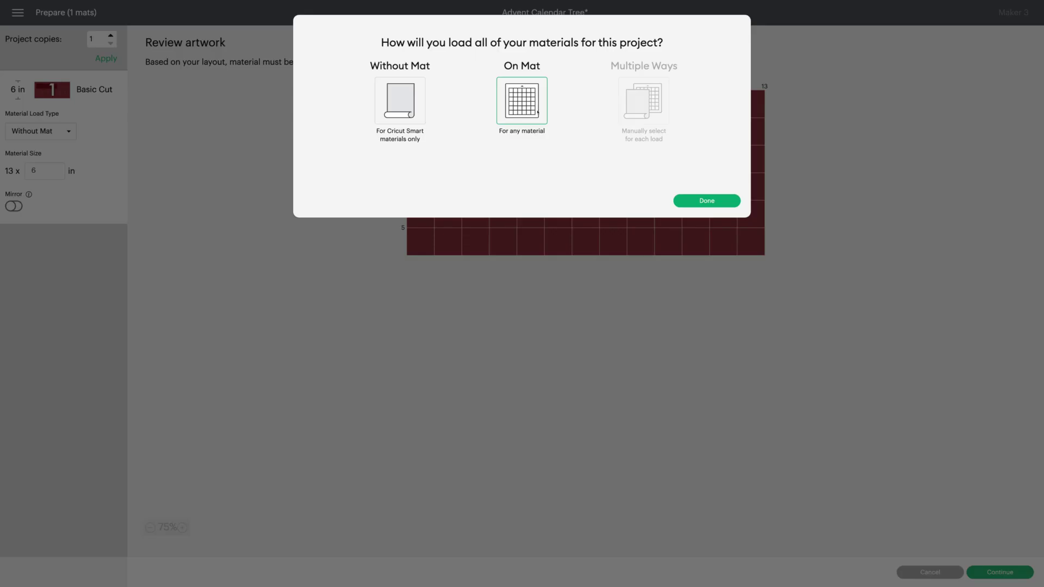
{"action": "left_click", "coordinate": [707, 200]}
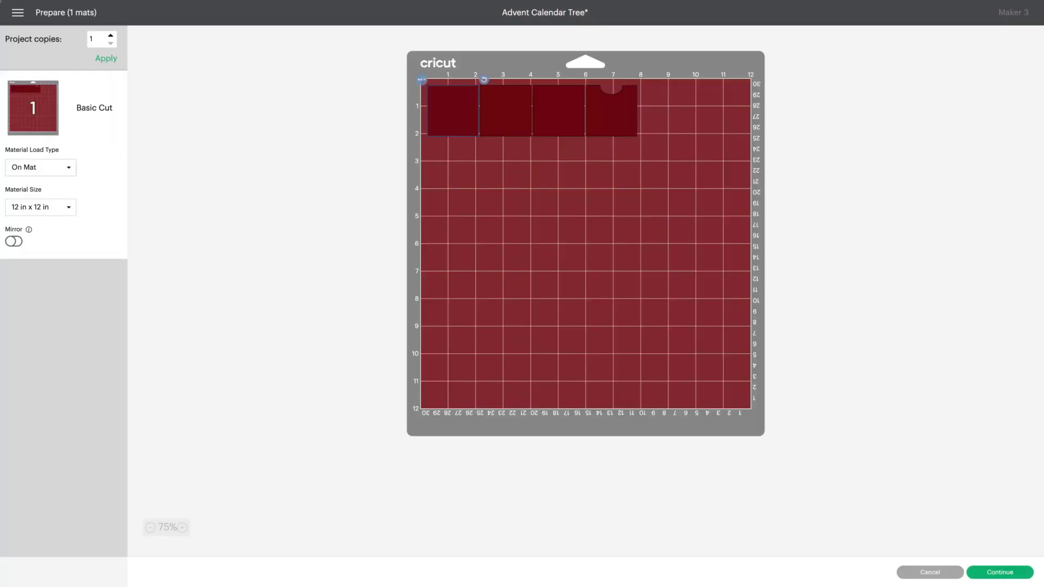
{"action": "double_click", "coordinate": [99, 38]}
{"action": "type", "text": "26"}
{"action": "left_click", "coordinate": [103, 58]}
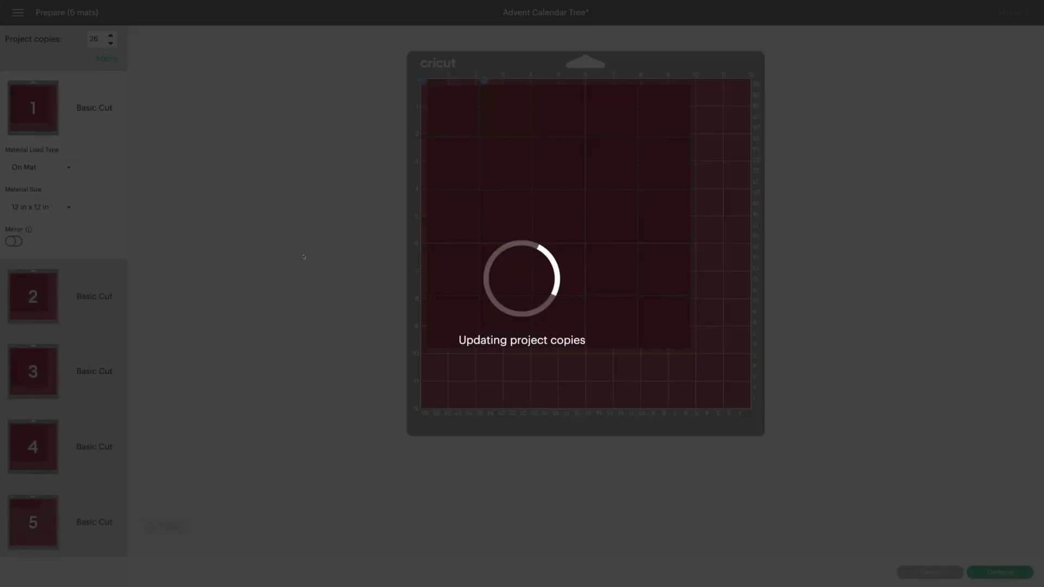
Step: Set the material size for the red squares to 12 in x 19 in
{"action": "scroll", "coordinate": [103, 269], "scroll_direction": "down", "scroll_amount": 1}
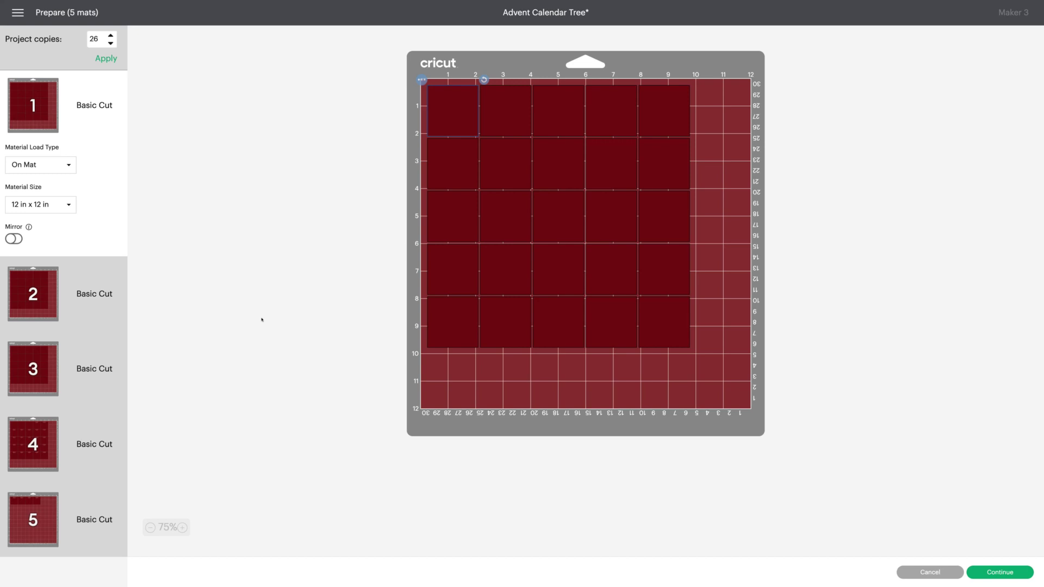
{"action": "left_click", "coordinate": [170, 252]}
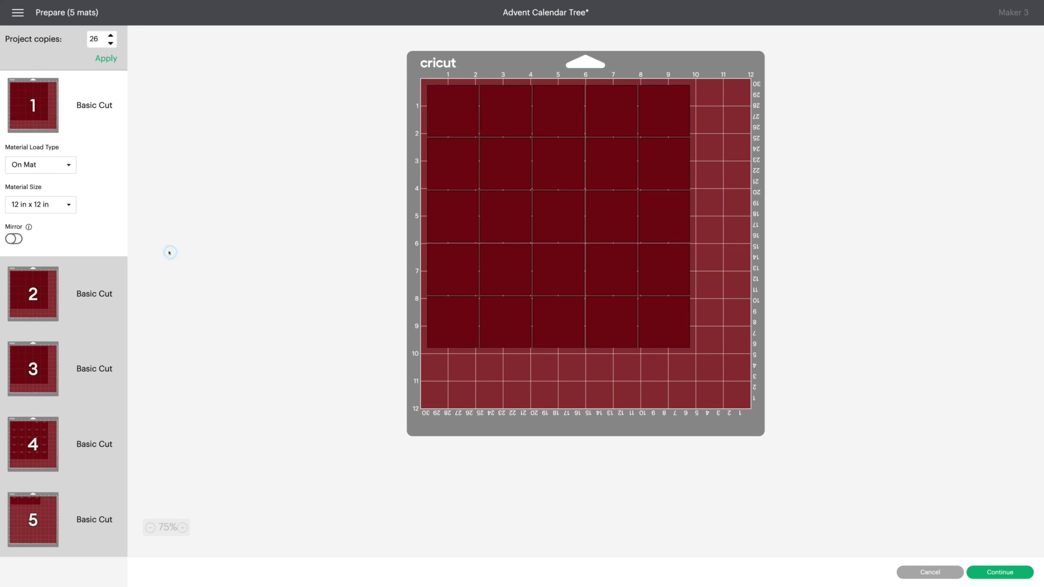
{"action": "left_click", "coordinate": [16, 204]}
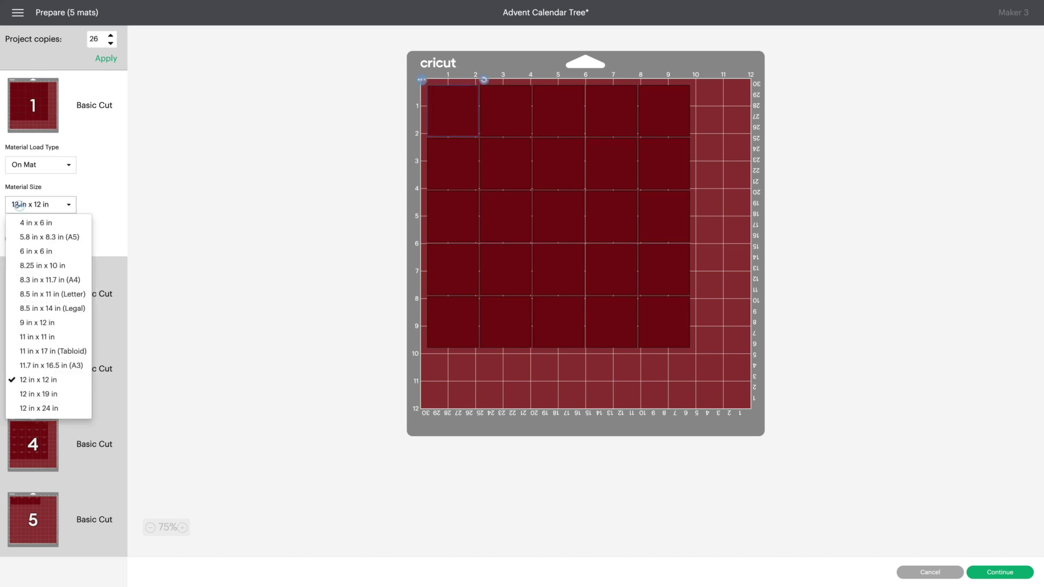
{"action": "left_click", "coordinate": [61, 396]}
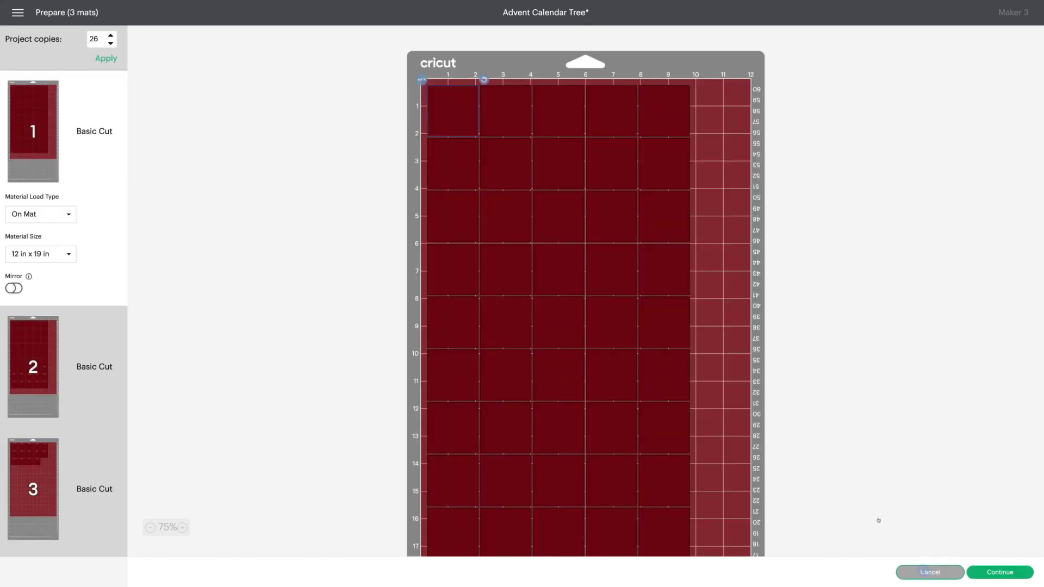
Step: Cancel mat preparation and undo the changes to the red squares back to their hidden, grouped state
{"action": "left_click", "coordinate": [930, 572]}
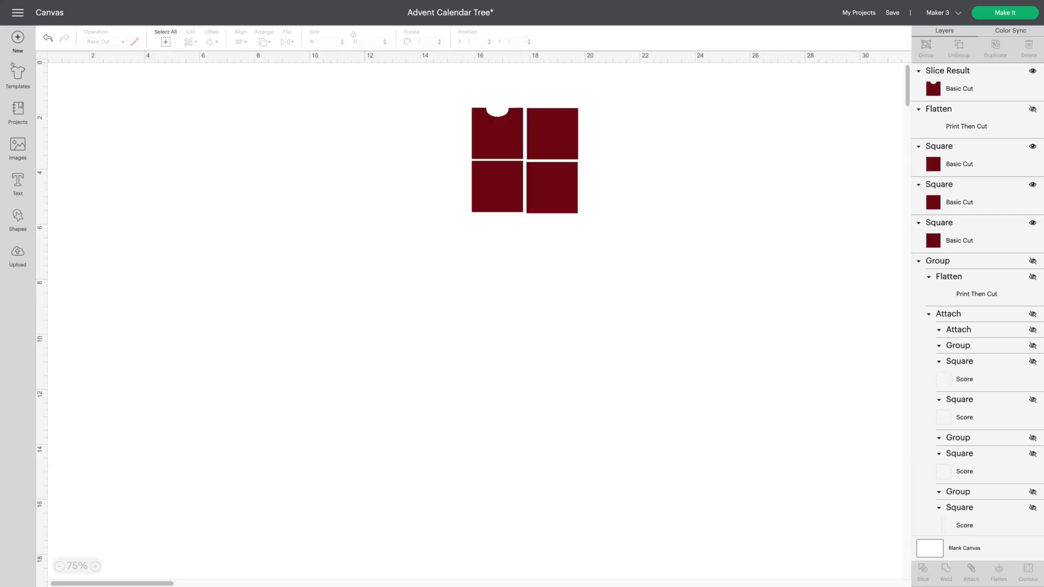
{"action": "left_click", "coordinate": [48, 37]}
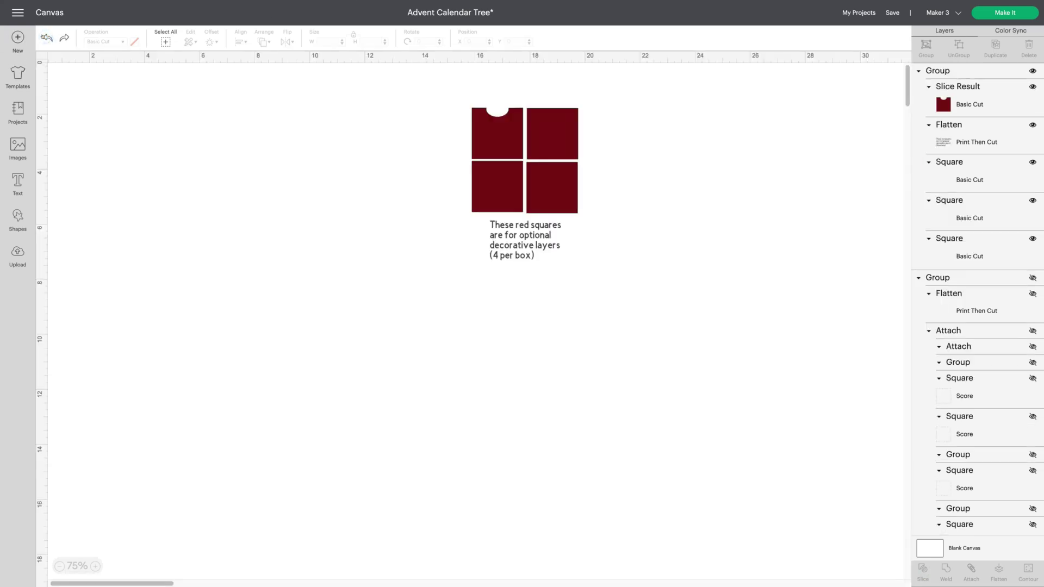
{"action": "left_click", "coordinate": [47, 38]}
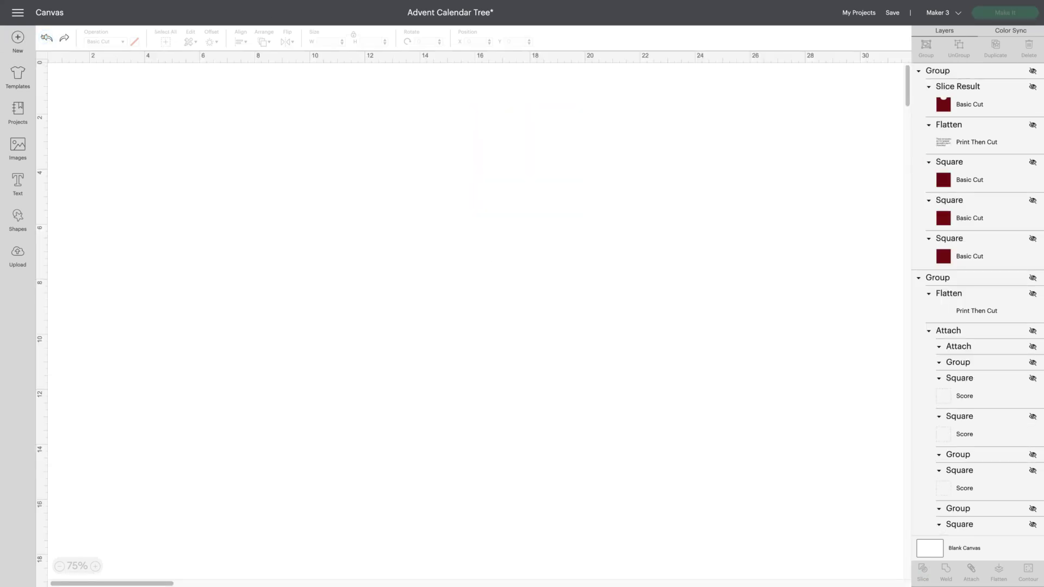